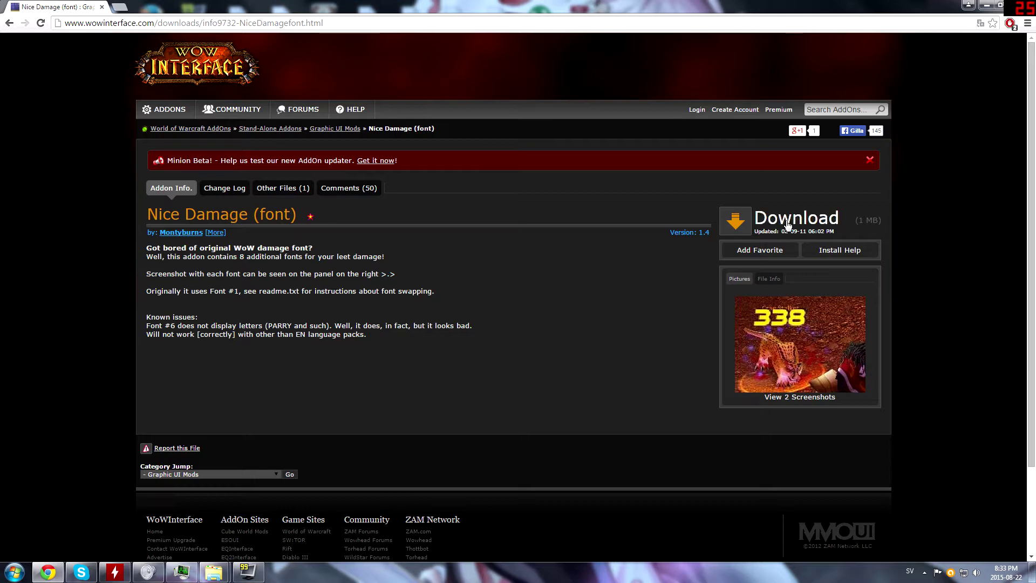
- Download the Nice Damage (font) addon archive from its WoWInterface page
left_click(738, 222)
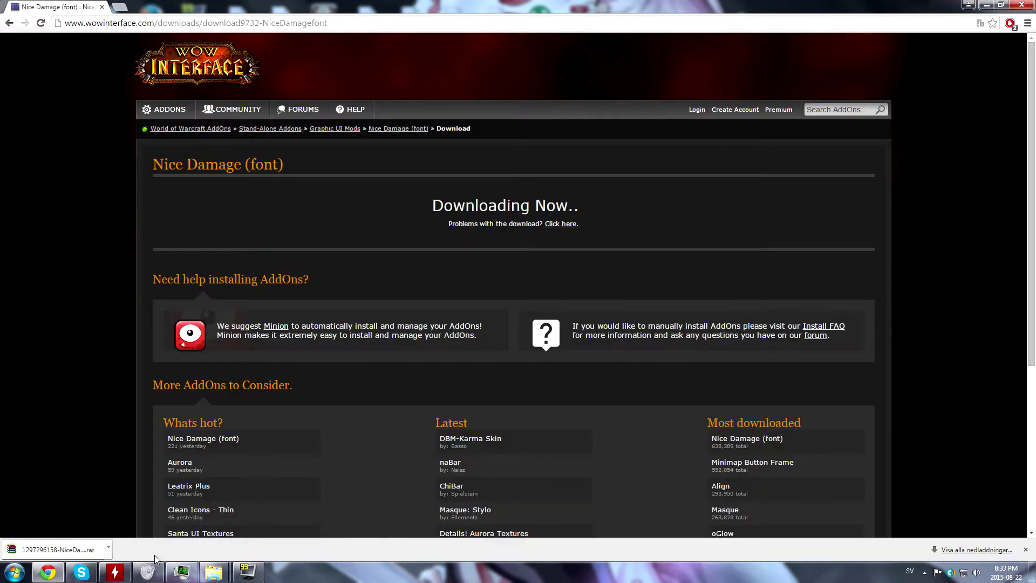
- Open the Nice Damage archive and WoW Classic's AddOns folder side by side, checking NiceDamage's contents
left_click(97, 550)
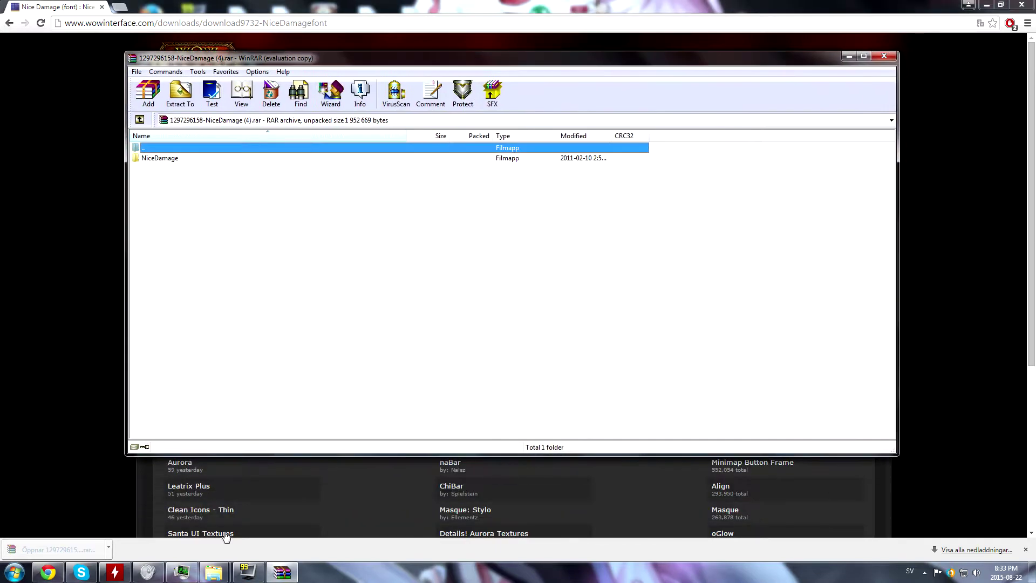
left_click(214, 573)
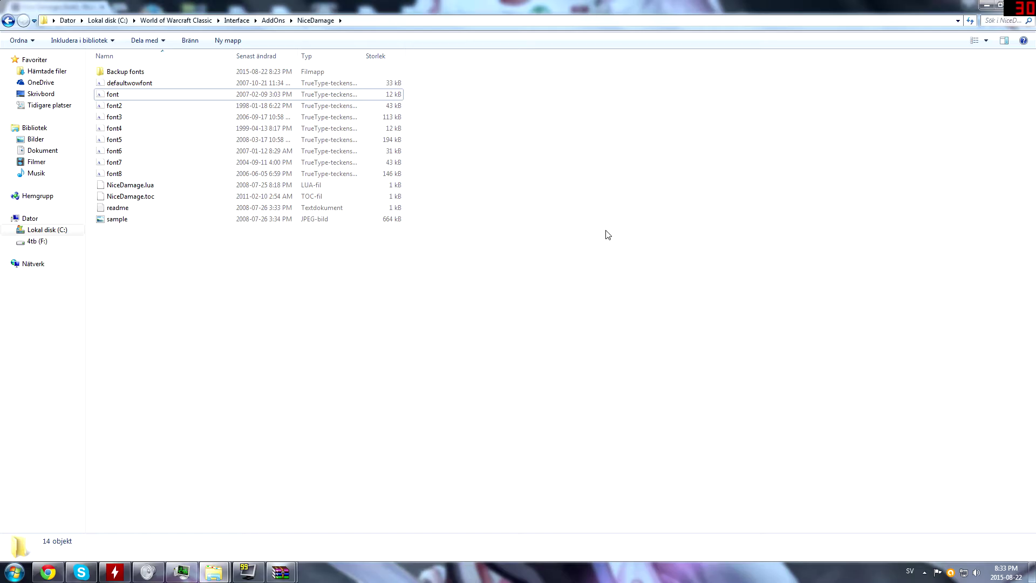
left_click(275, 20)
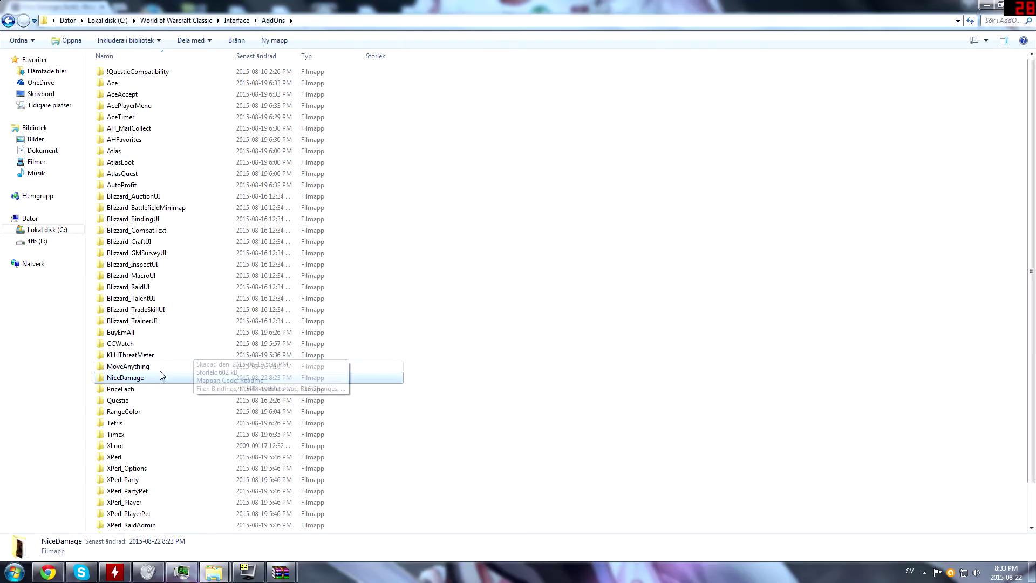
double_click(327, 6)
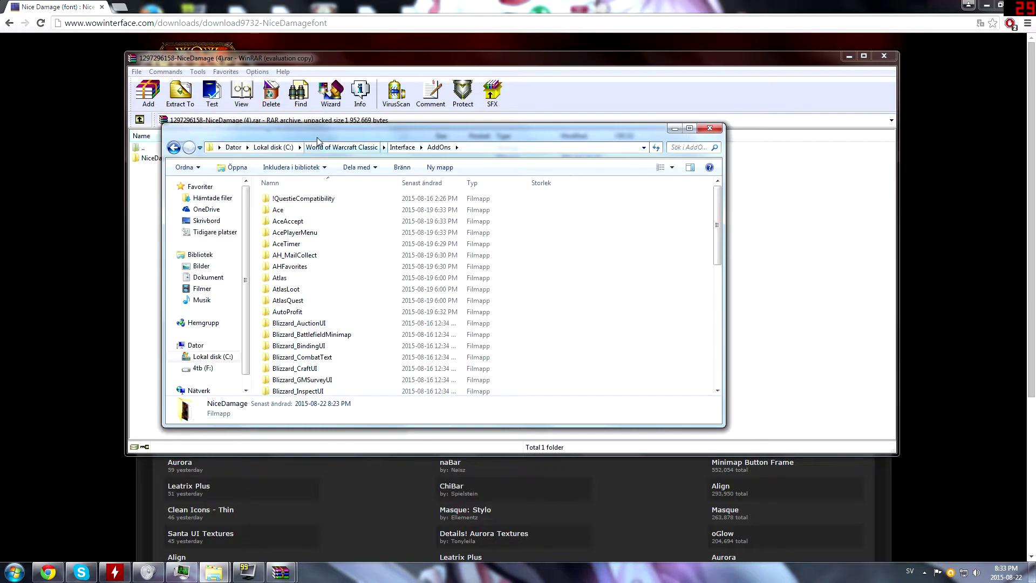
left_click_drag(317, 133, 589, 192)
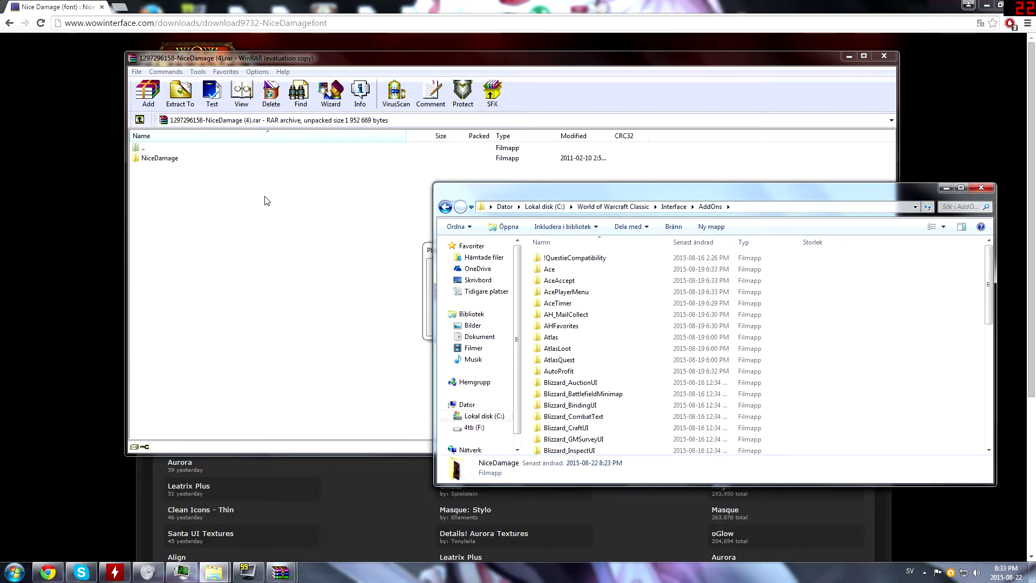
left_click(167, 162)
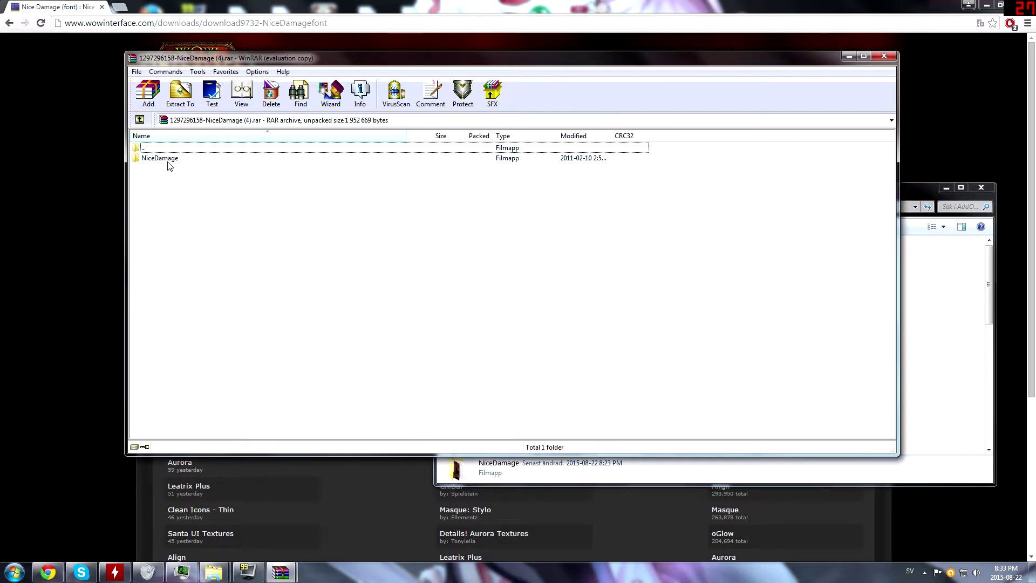
double_click(168, 159)
double_click(166, 151)
- Move the NiceDamage folder from the archive into AddOns, merging with the existing NiceDamage folder
left_click(923, 195)
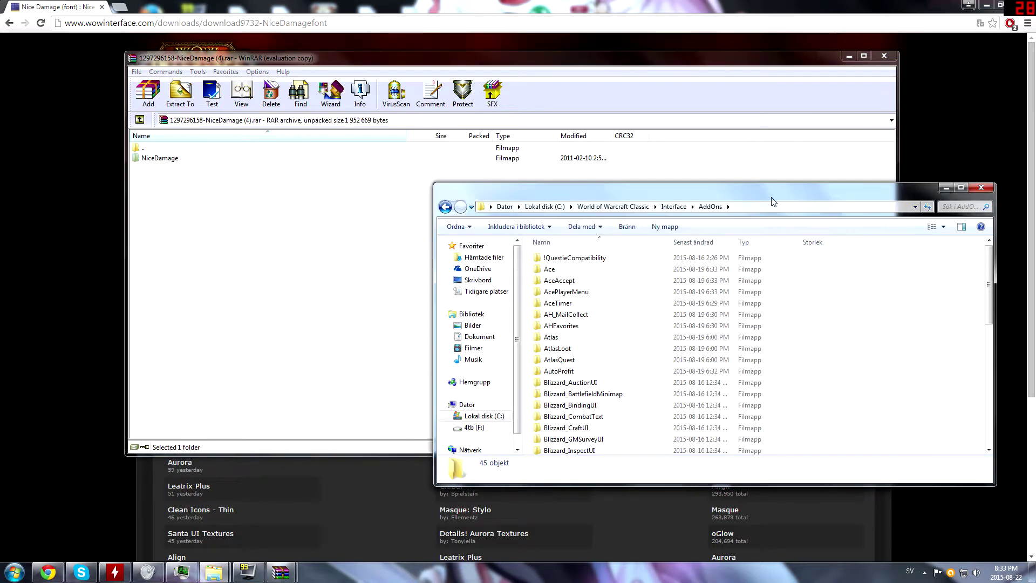
left_click_drag(735, 193, 665, 135)
left_click(506, 269)
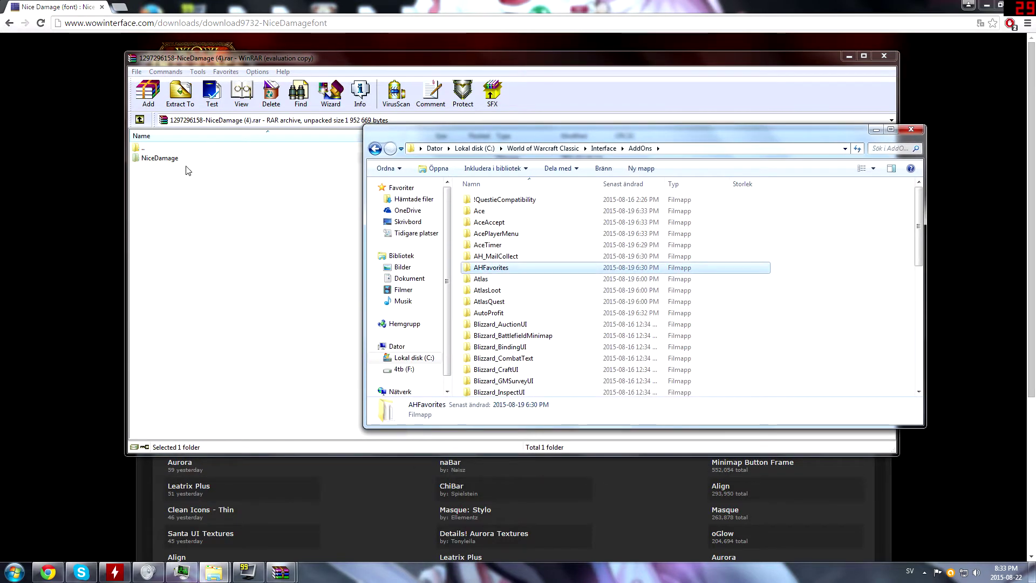
left_click(168, 158)
double_click(167, 158)
left_click_drag(166, 159, 818, 320)
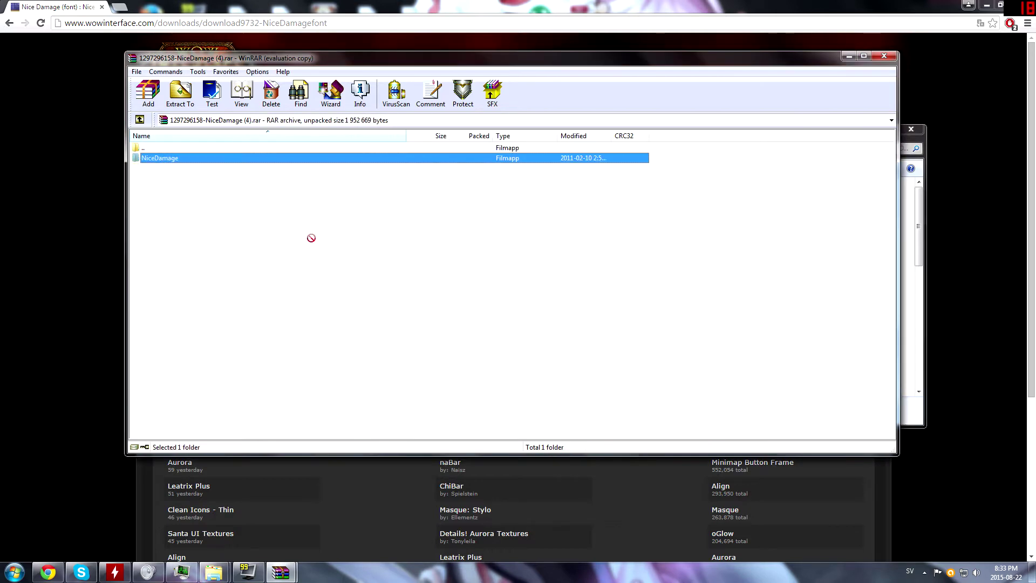
left_click_drag(908, 333, 908, 332)
left_click(557, 391)
- Replace the old NiceDamage and Backup fonts files, then open the 'sample' font preview image
key("Return")
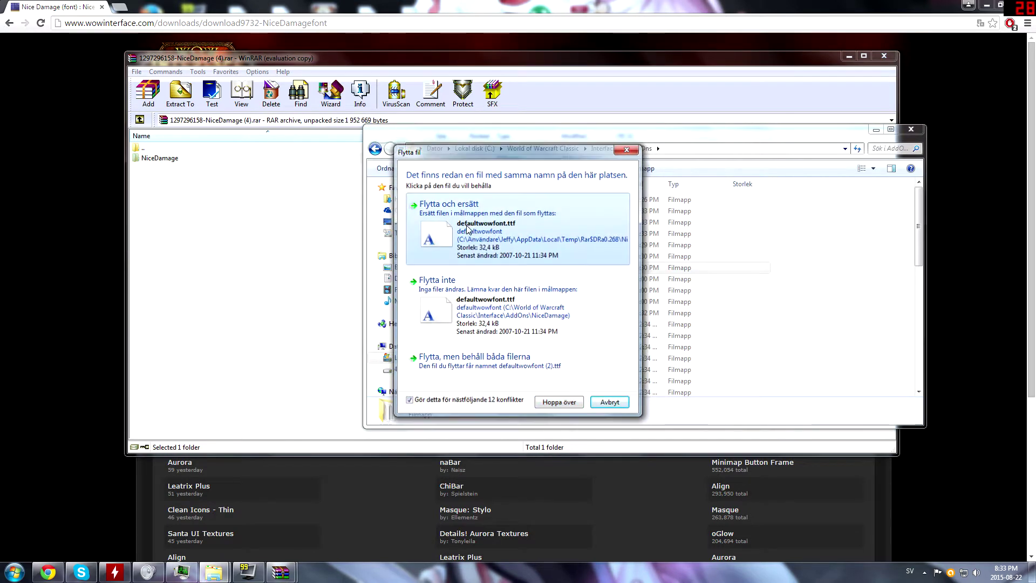
left_click(491, 392)
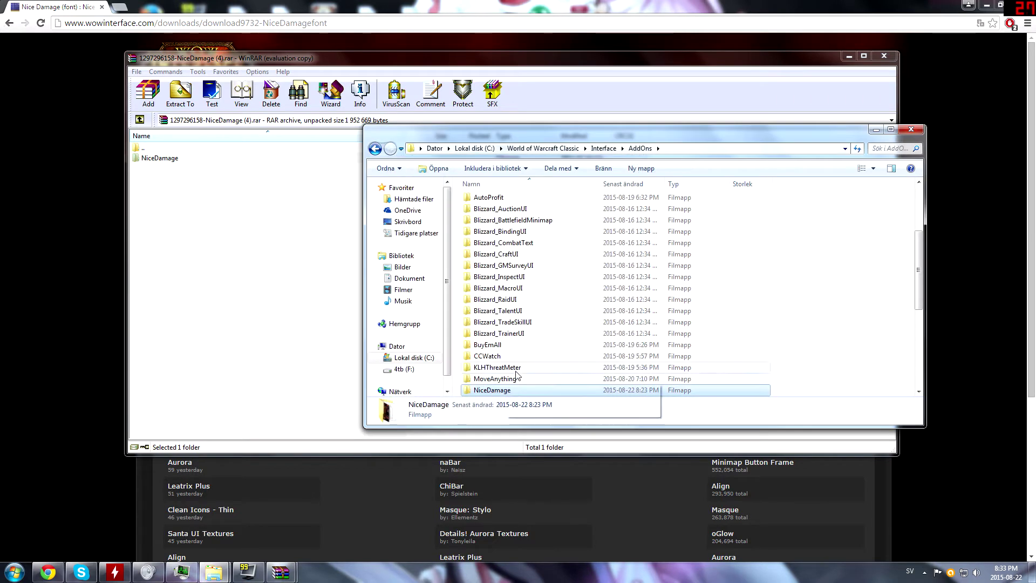
double_click(489, 199)
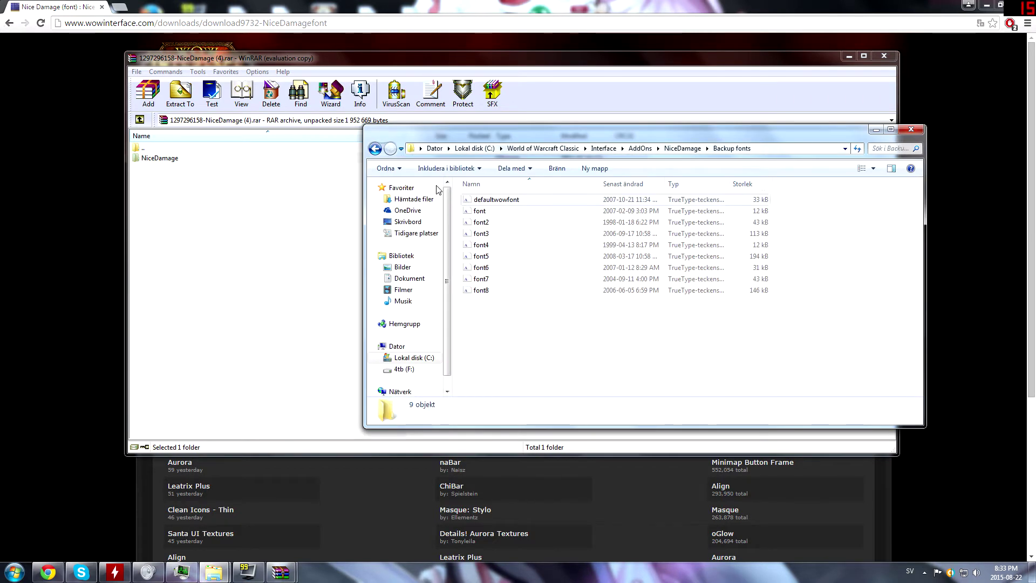
key("BackSpace")
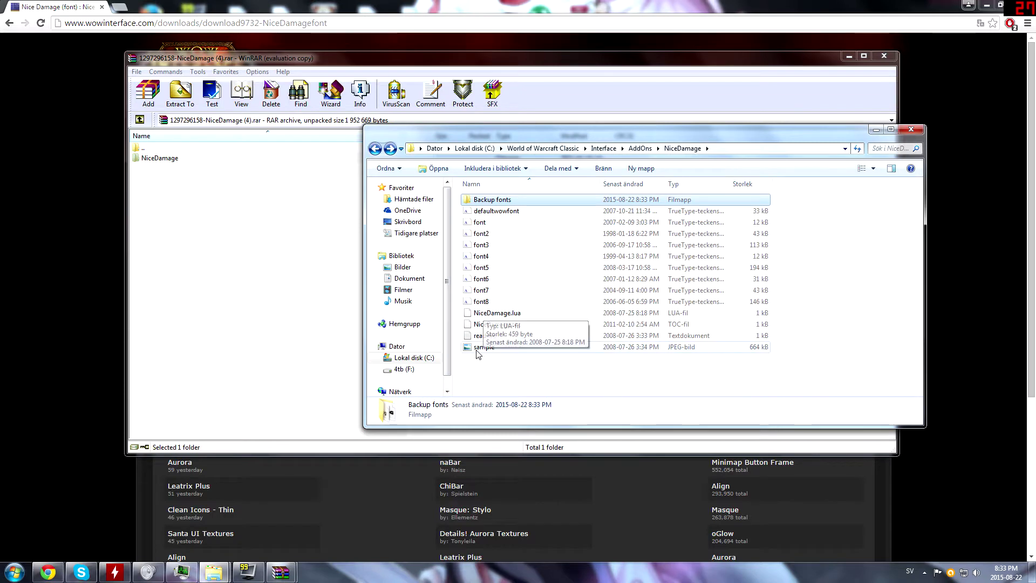
double_click(484, 347)
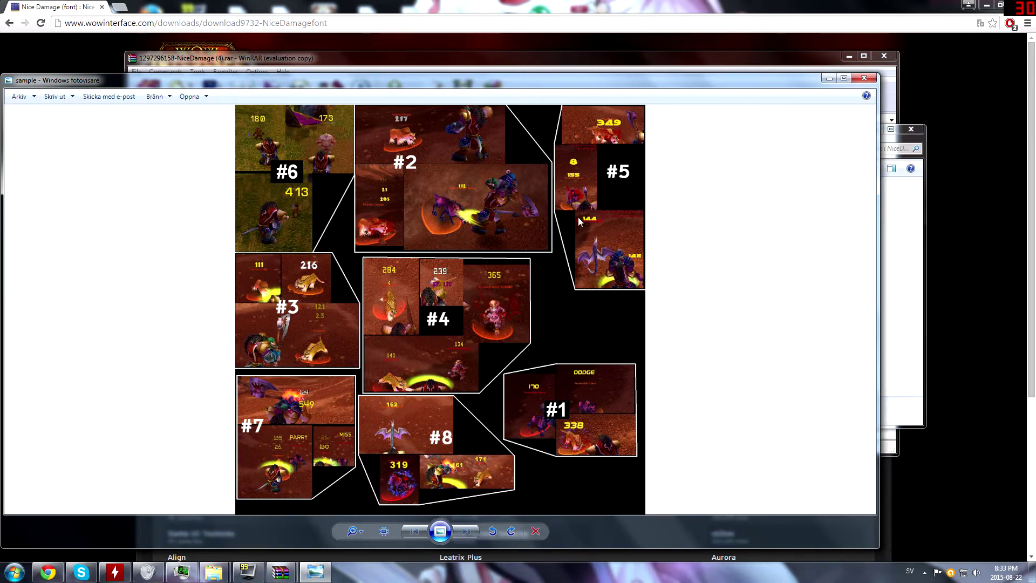
- Install NiceDamage's 'font' file, replacing the existing NewUnicodeFont
left_click(874, 81)
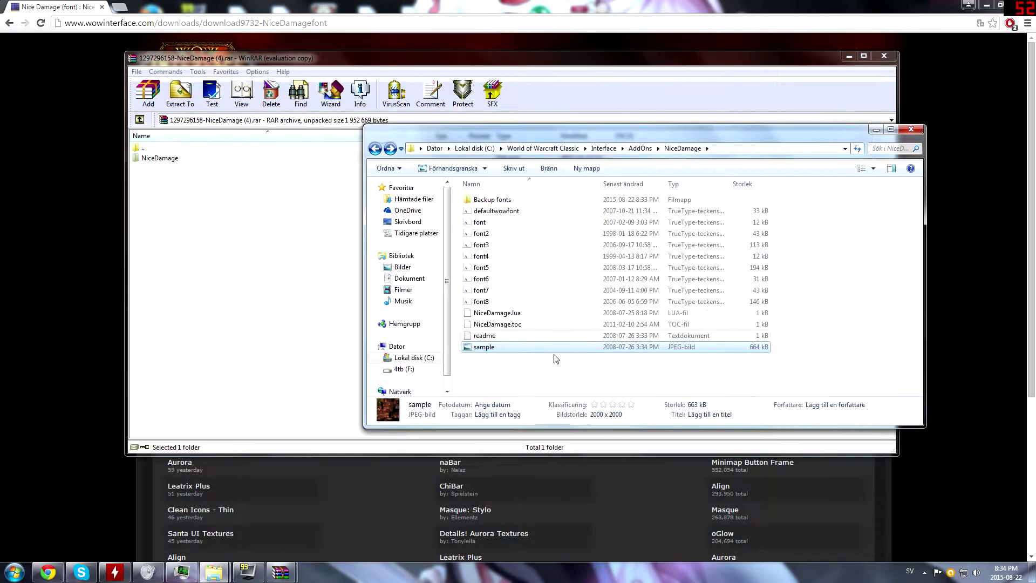
right_click(474, 224)
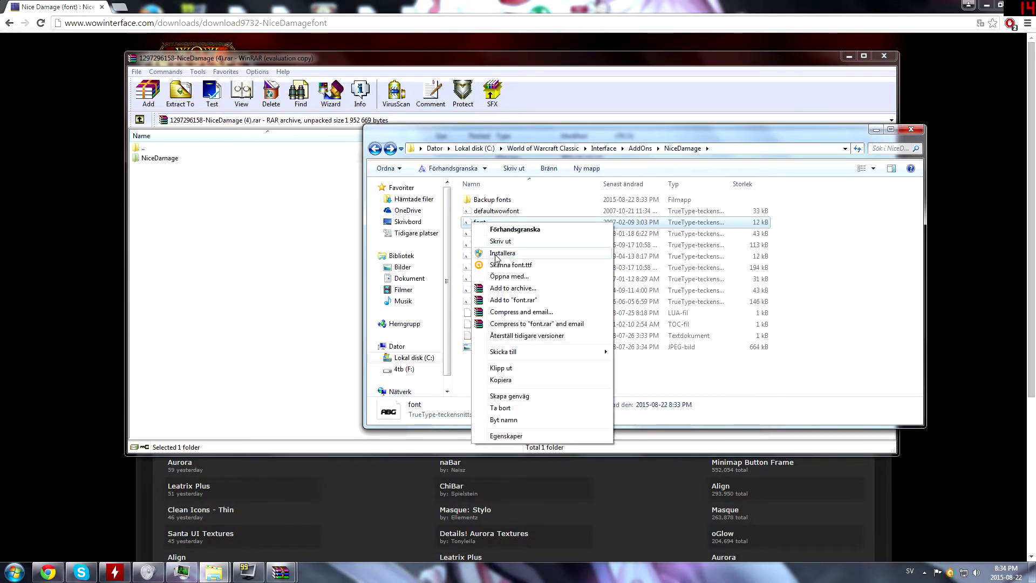
left_click(497, 254)
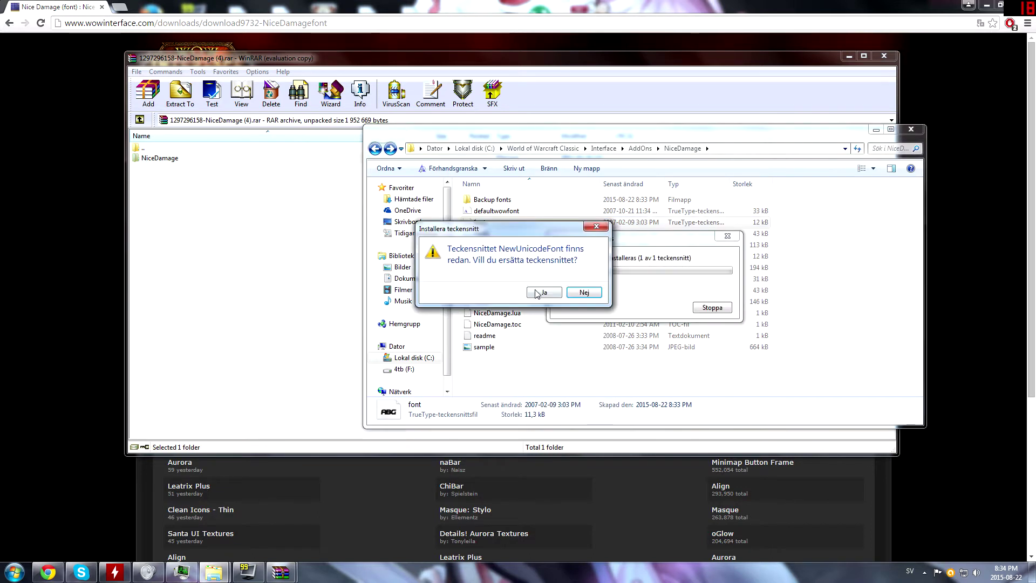
left_click_drag(497, 229, 658, 328)
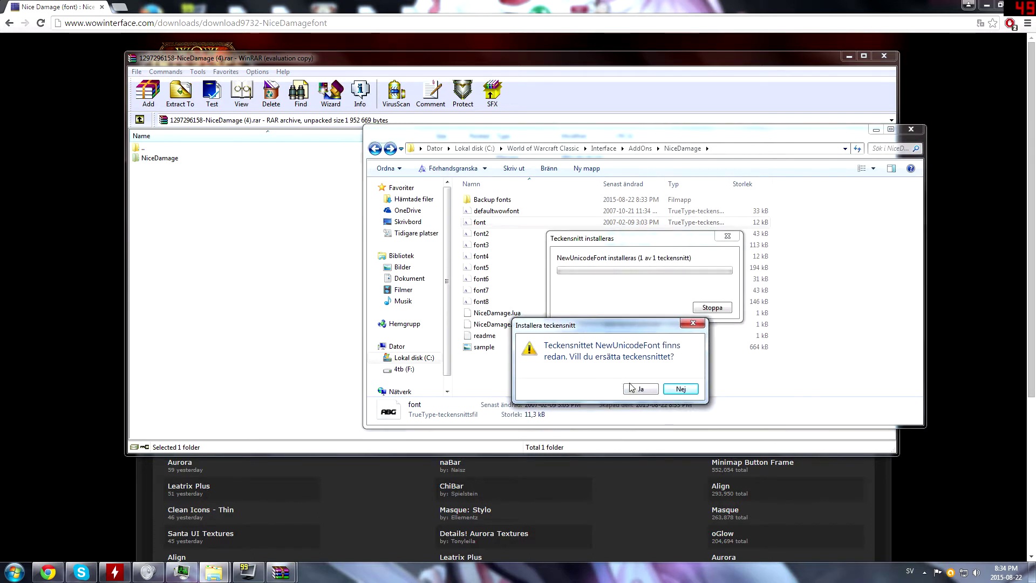
left_click(648, 391)
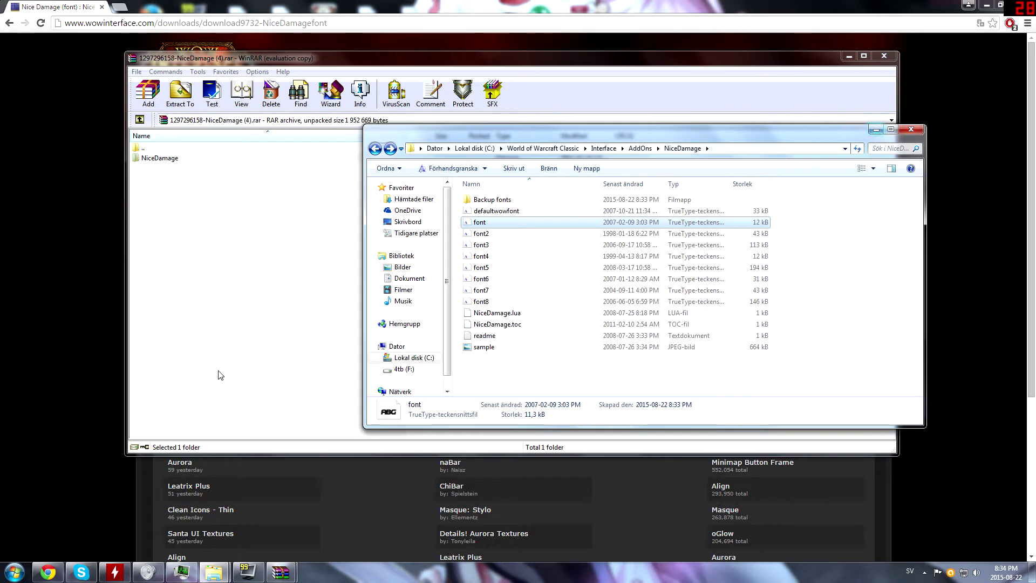
- Launch World of Warcraft Classic, log in, and enter the world in The Barrens
left_click(15, 572)
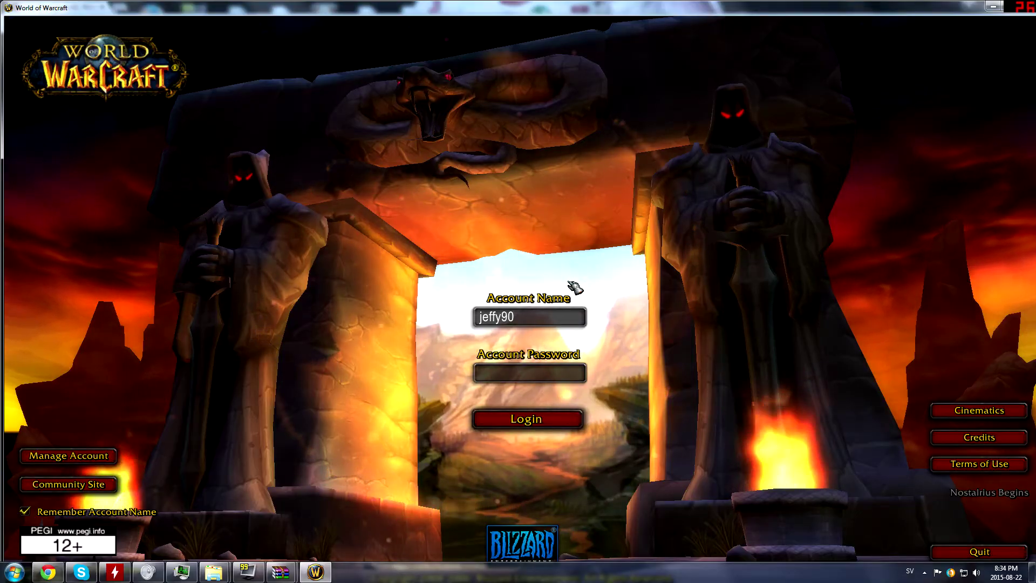
type("********")
key("Return")
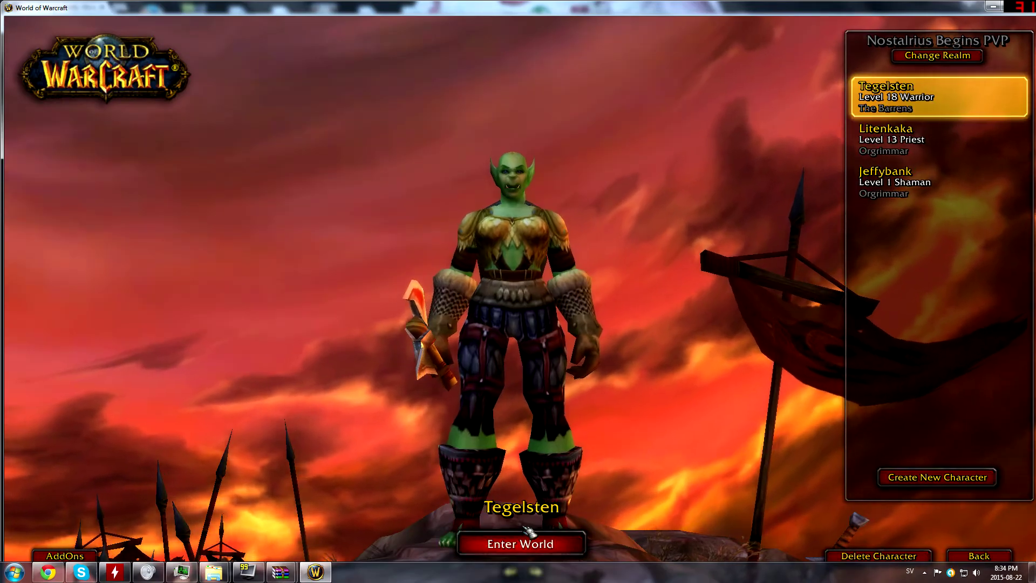
left_click(485, 543)
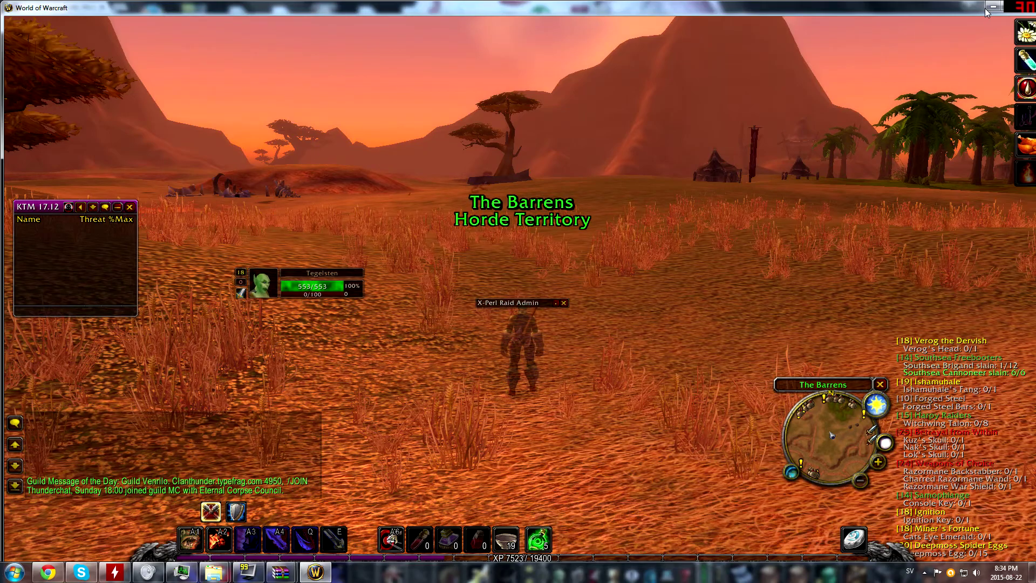
- Kill the level 14 Sunscale Screecher in full-screen, watching the new damage numbers
left_click(987, 11)
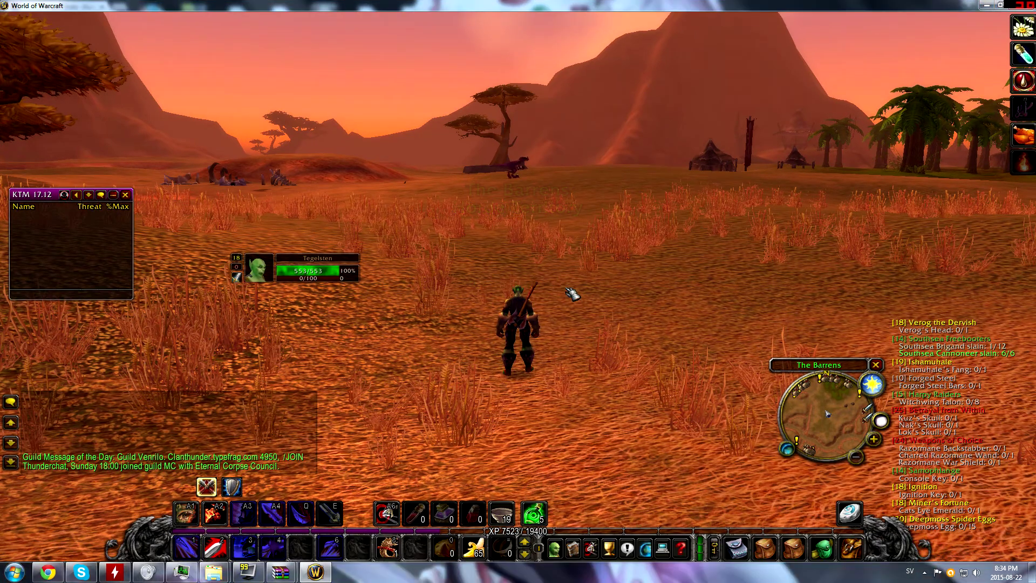
left_click(524, 170)
key("w")
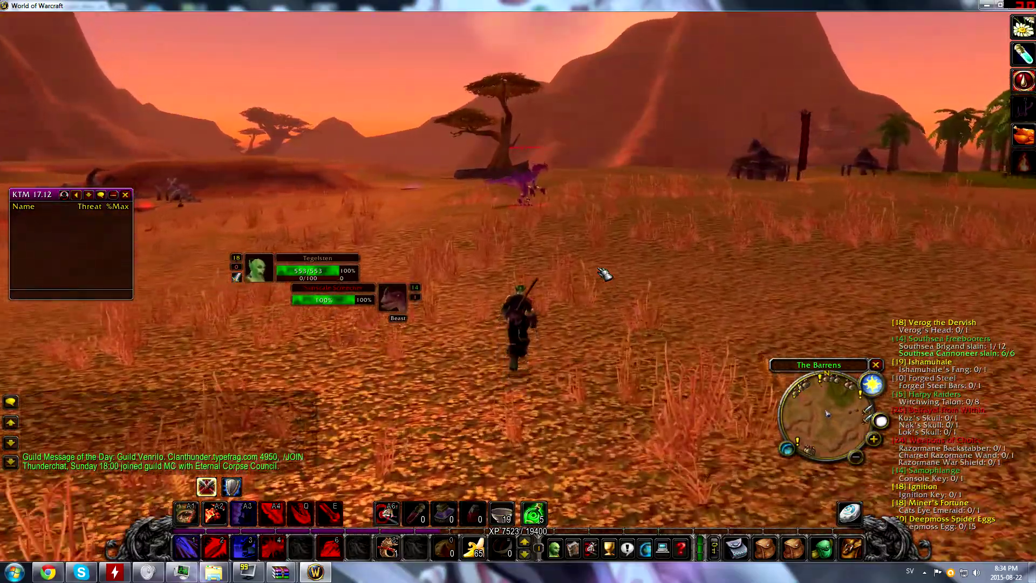
key("1")
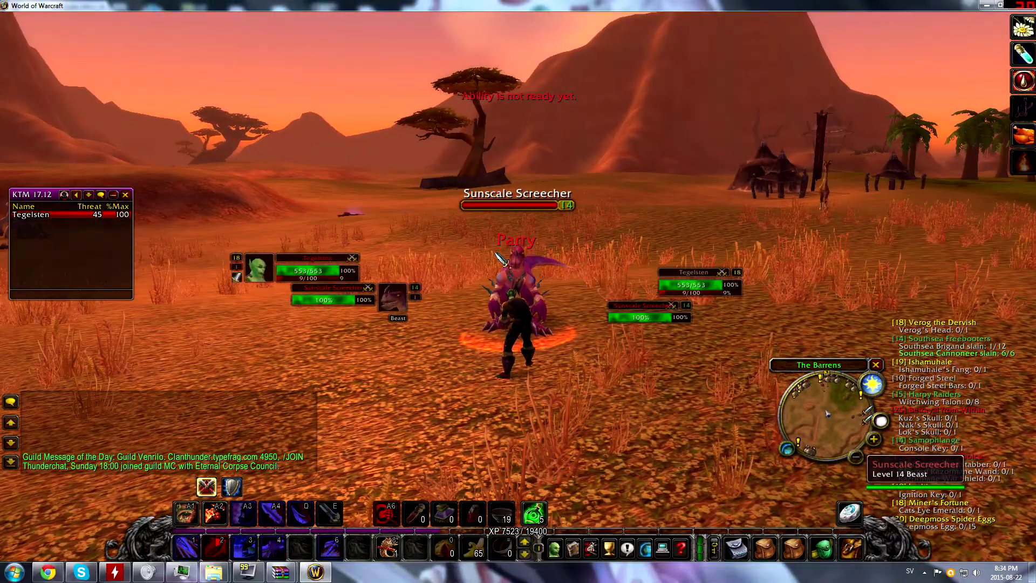
key("1")
key("1")
key("1")
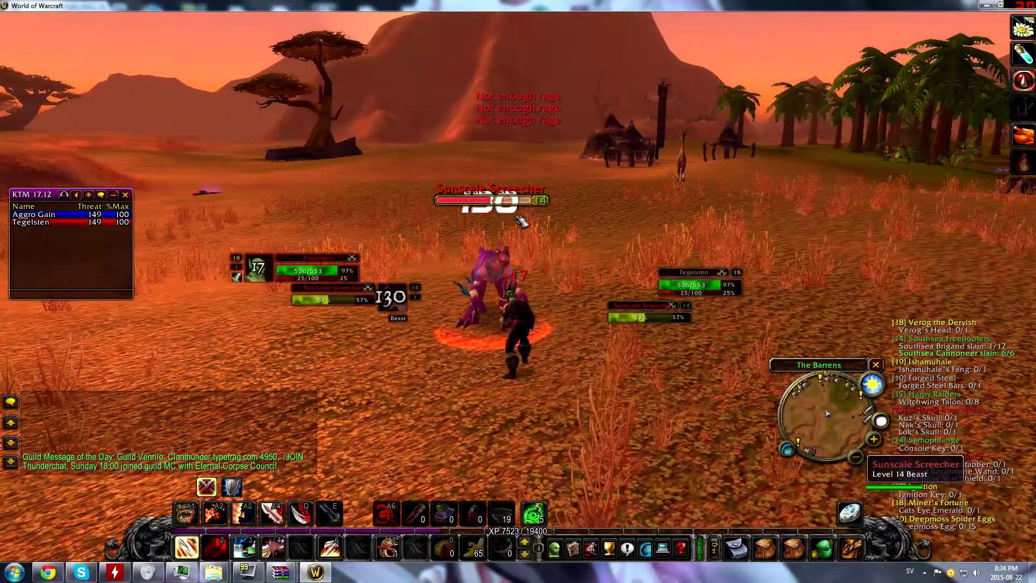
key("d")
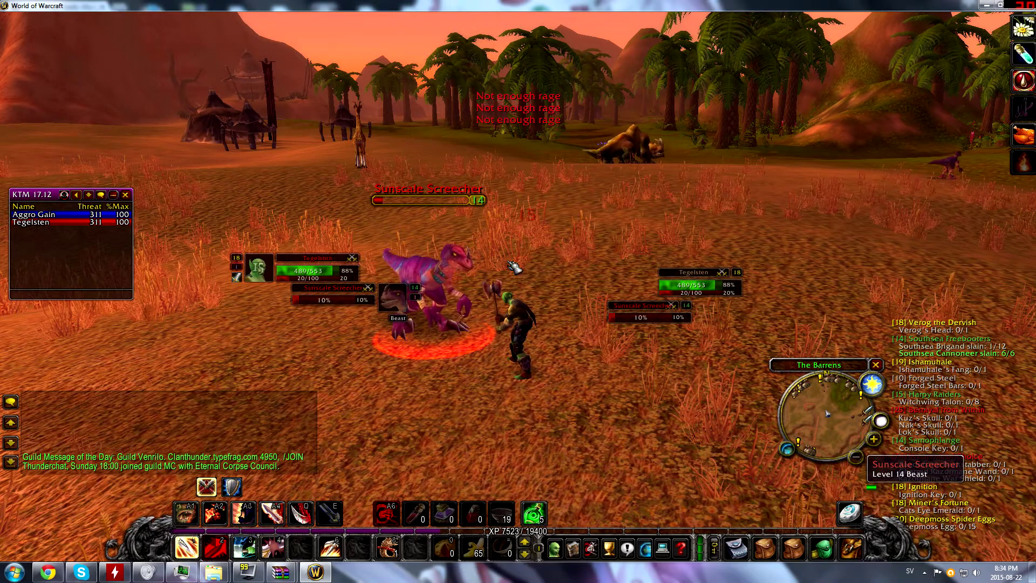
left_click_drag(515, 268, 437, 269)
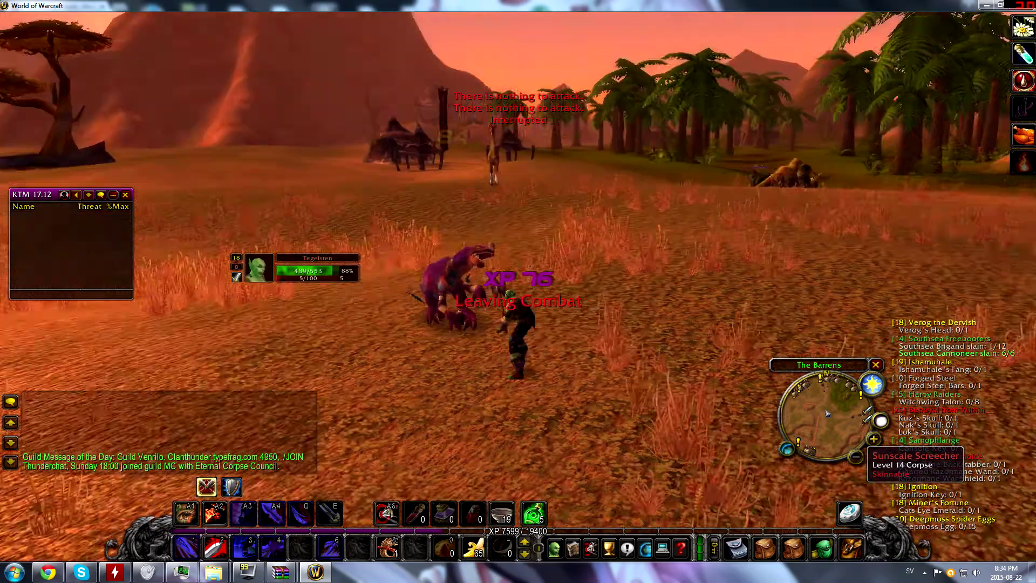
left_click_drag(518, 292, 389, 292)
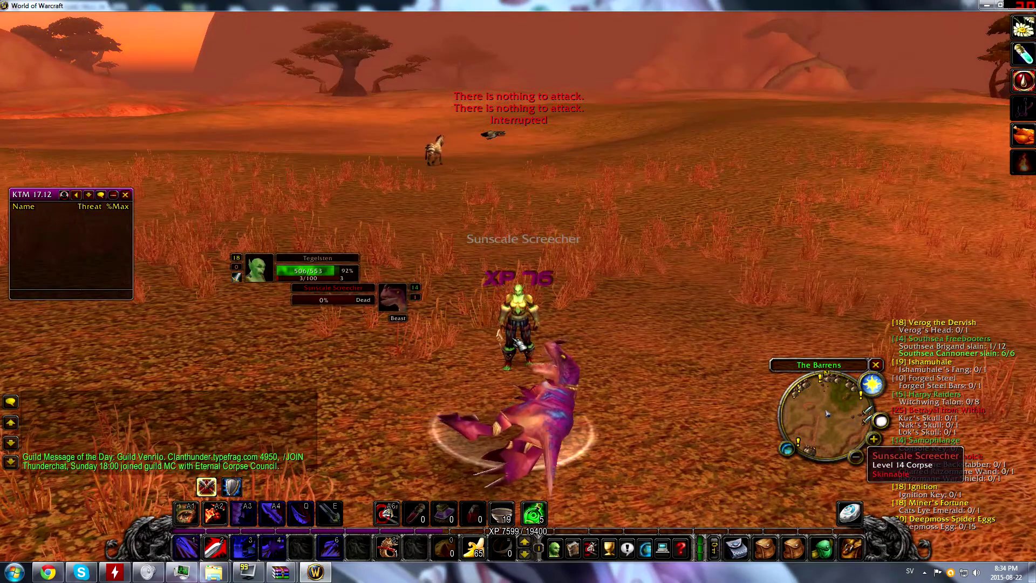